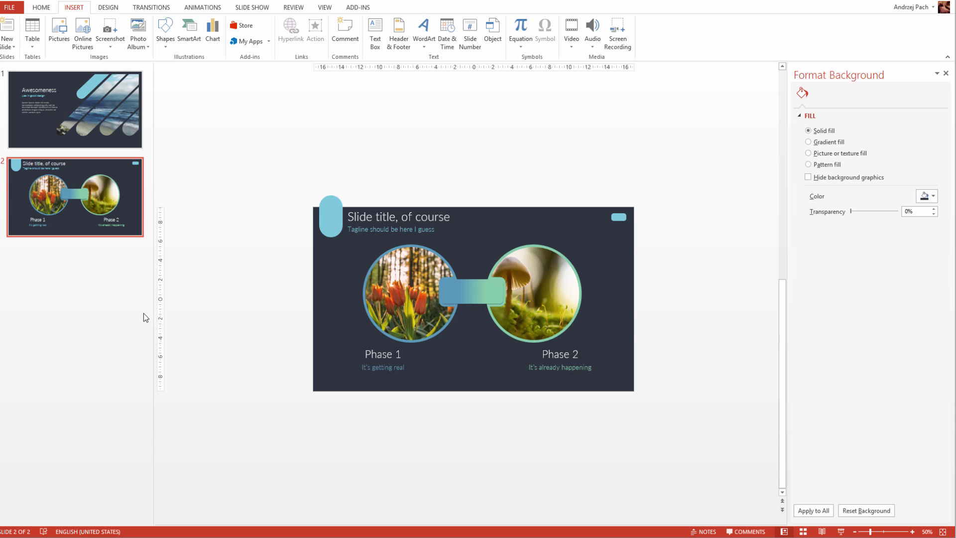
# - Add a new slide after slide 2 and delete its title and content placeholders
pyautogui.rightClick(74, 261)
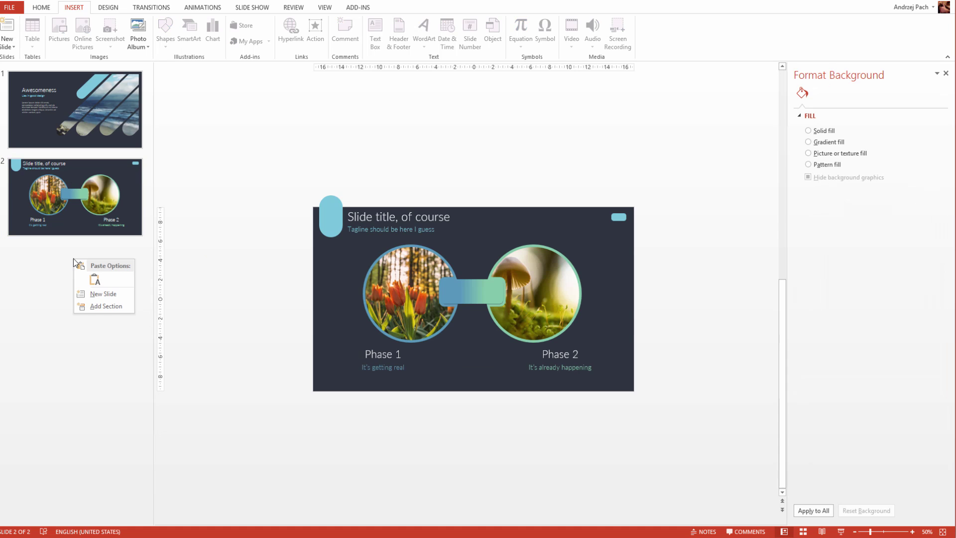
pyautogui.click(105, 294)
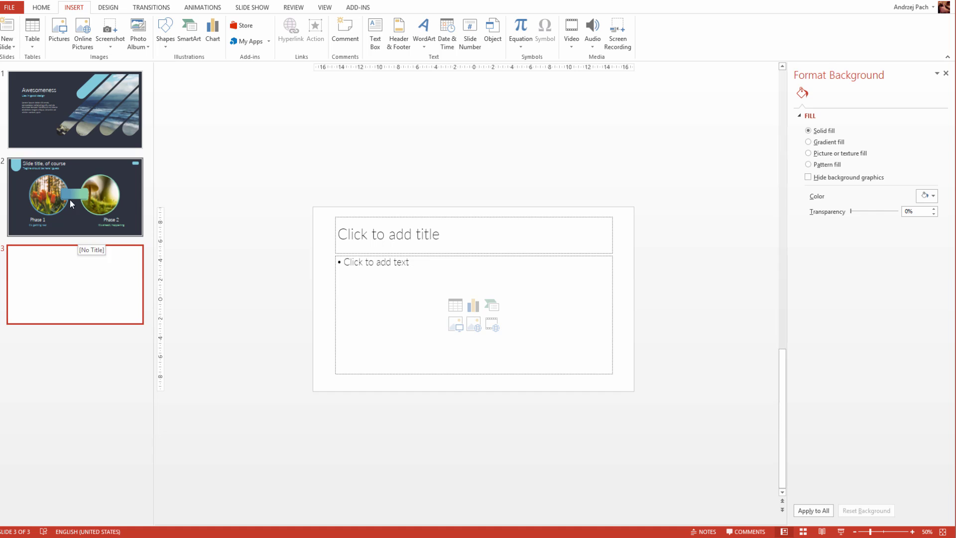
pyautogui.moveTo(282, 172); pyautogui.dragTo(691, 407)
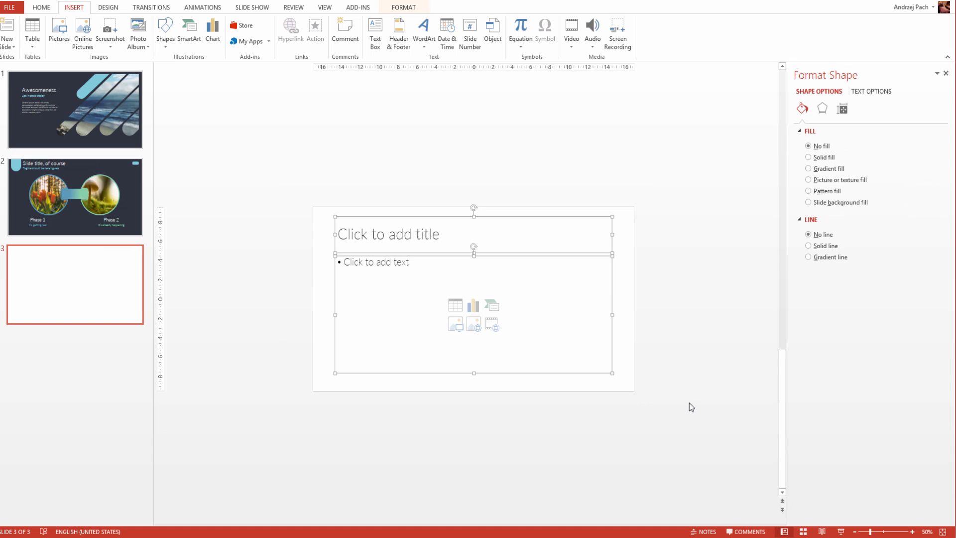
pyautogui.press('Delete')
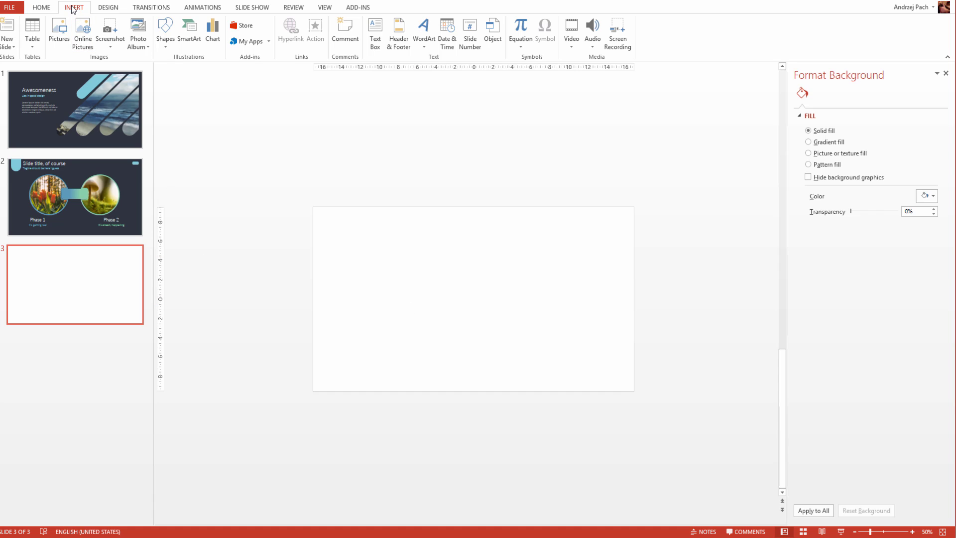
pyautogui.click(165, 36)
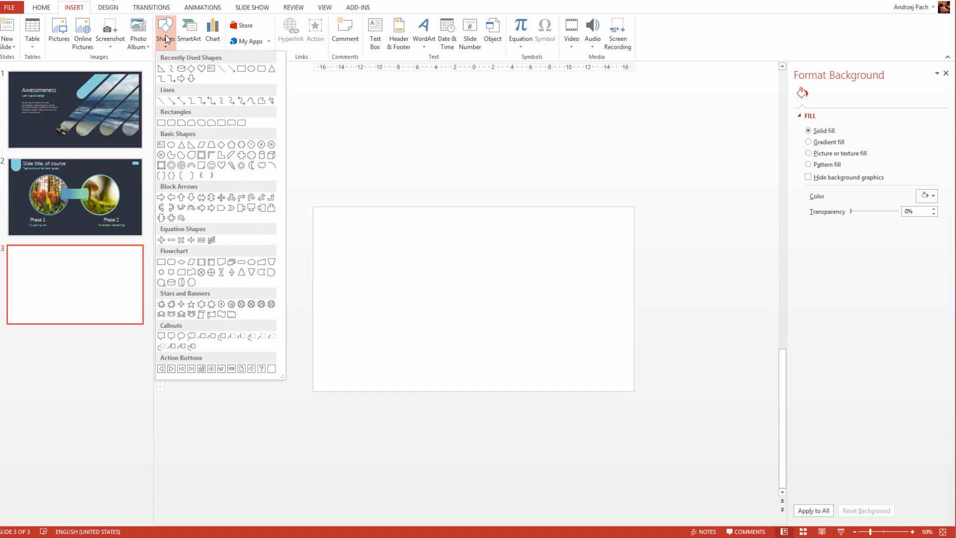
# - Draw a right triangle, rotate it, and stretch it so its diagonal runs corner to corner
pyautogui.click(195, 146)
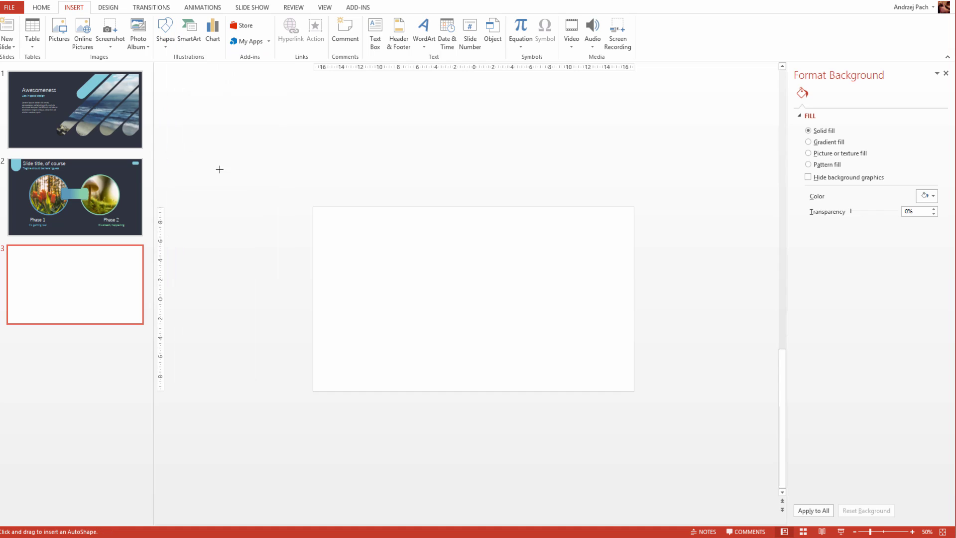
pyautogui.moveTo(330, 217); pyautogui.dragTo(632, 393)
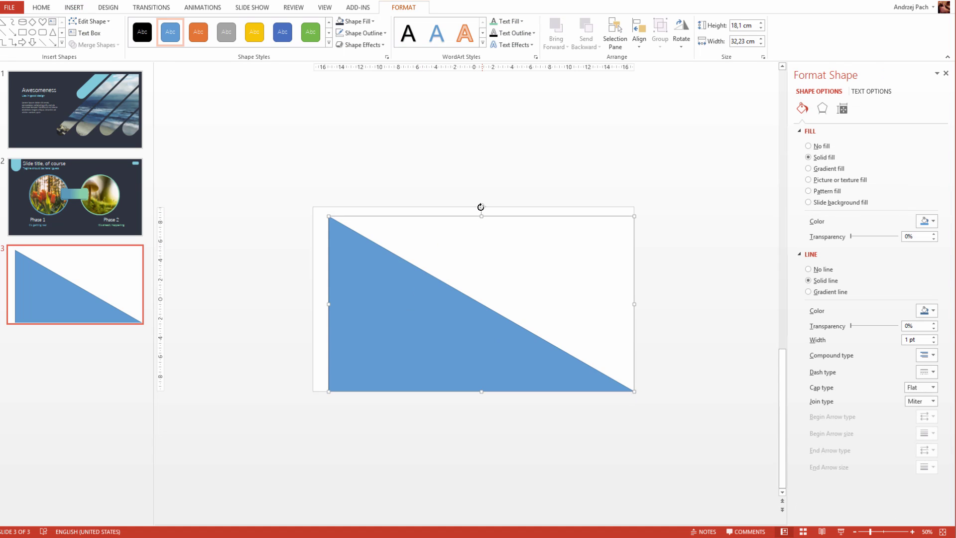
pyautogui.moveTo(480, 207); pyautogui.dragTo(534, 314)
pyautogui.moveTo(429, 284); pyautogui.dragTo(348, 217)
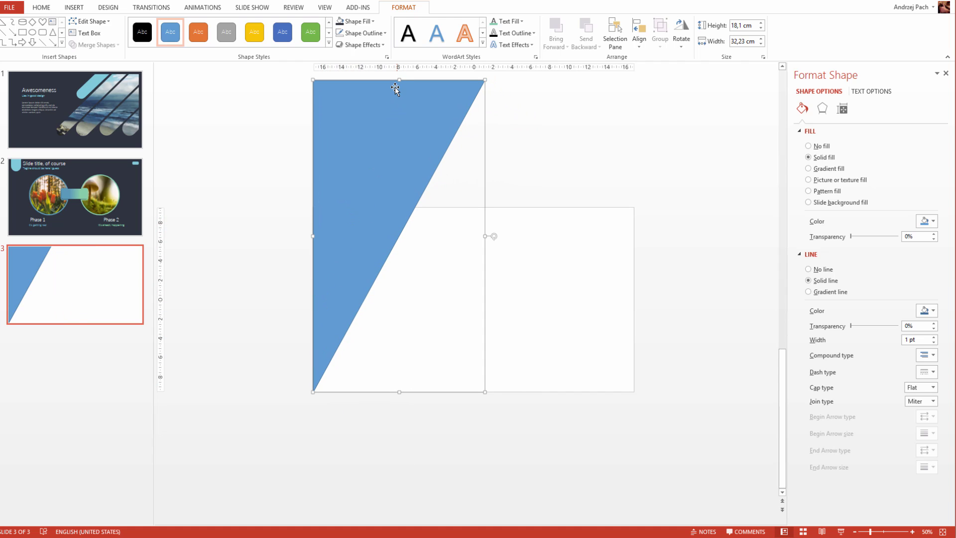
pyautogui.moveTo(400, 82); pyautogui.dragTo(390, 207)
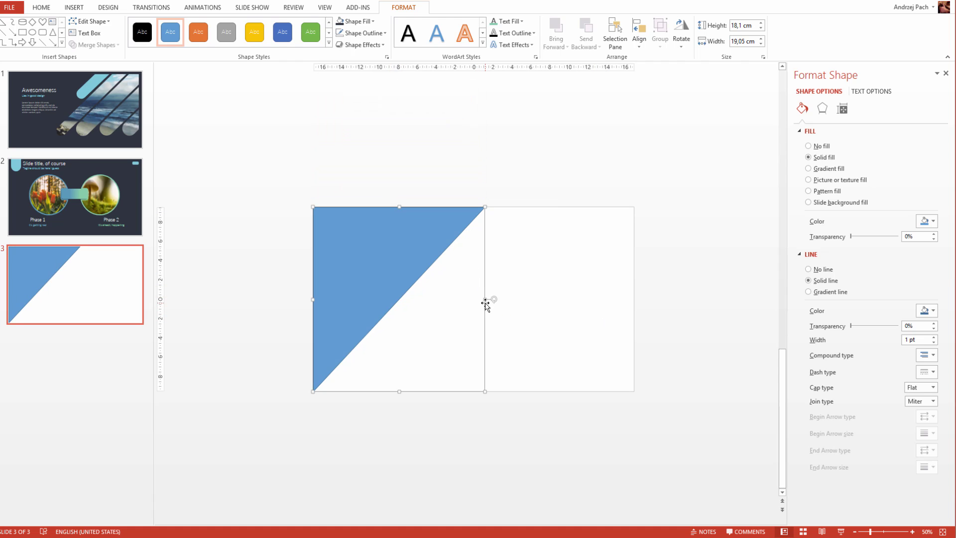
pyautogui.moveTo(484, 301); pyautogui.dragTo(634, 314)
pyautogui.click(658, 374)
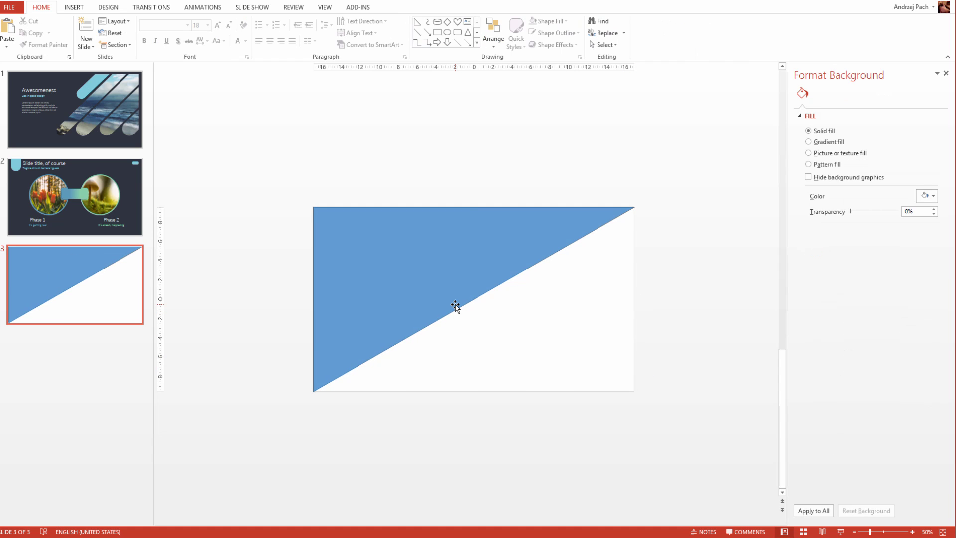
# - Turn on Edit Points for the blue triangle and add a point on its diagonal edge
pyautogui.click(451, 282)
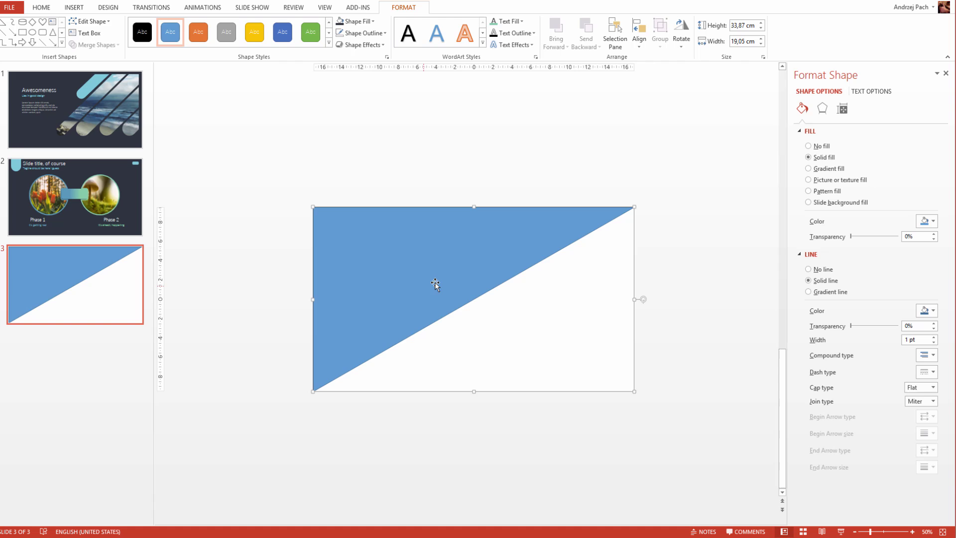
pyautogui.click(100, 22)
pyautogui.click(98, 47)
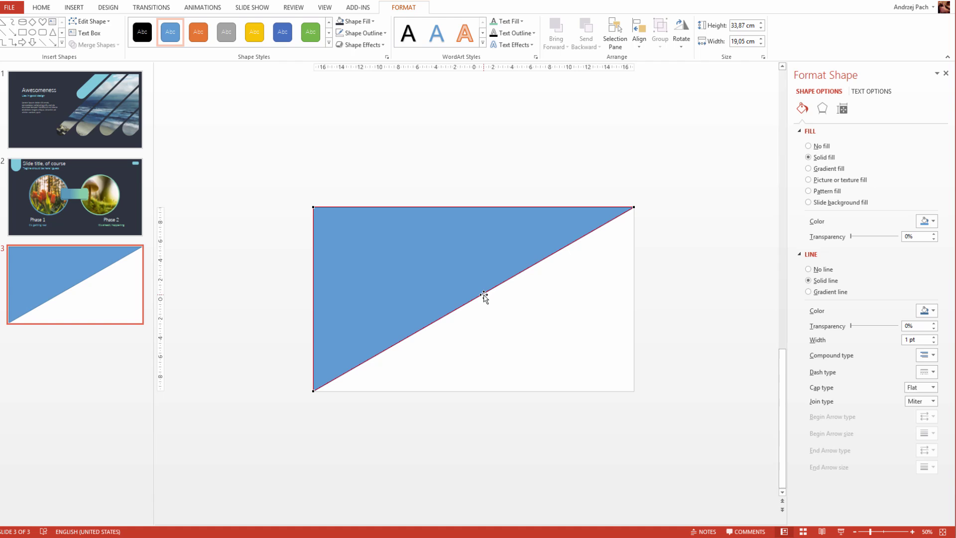
pyautogui.rightClick(484, 295)
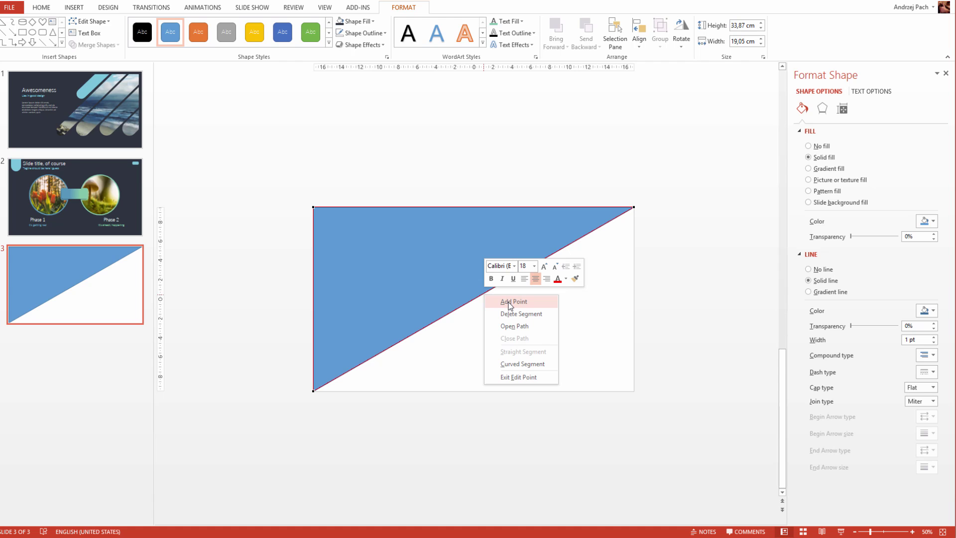
pyautogui.click(510, 305)
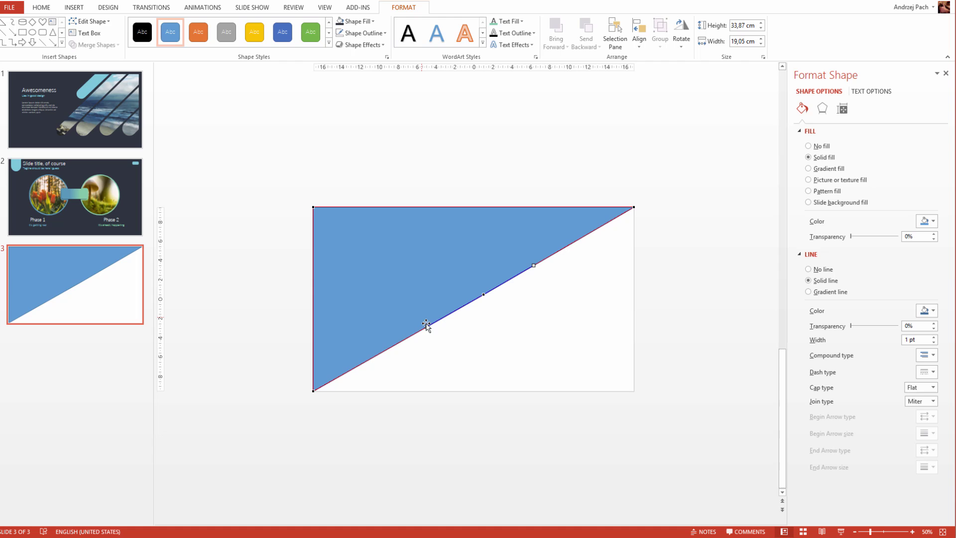
# - Curve the diagonal into a gentle S using the middle, top-right and bottom-left point handles
pyautogui.moveTo(427, 326); pyautogui.dragTo(331, 361)
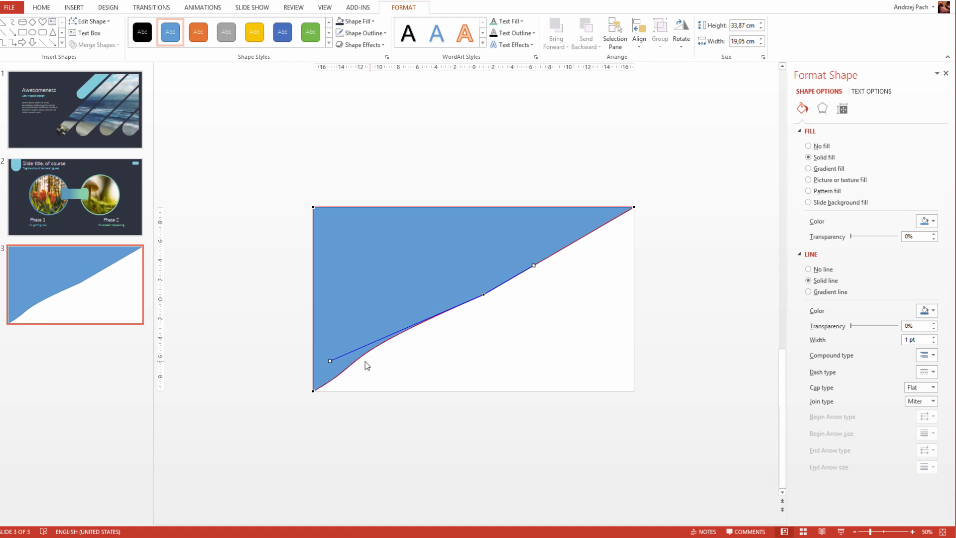
pyautogui.moveTo(534, 266); pyautogui.dragTo(679, 191)
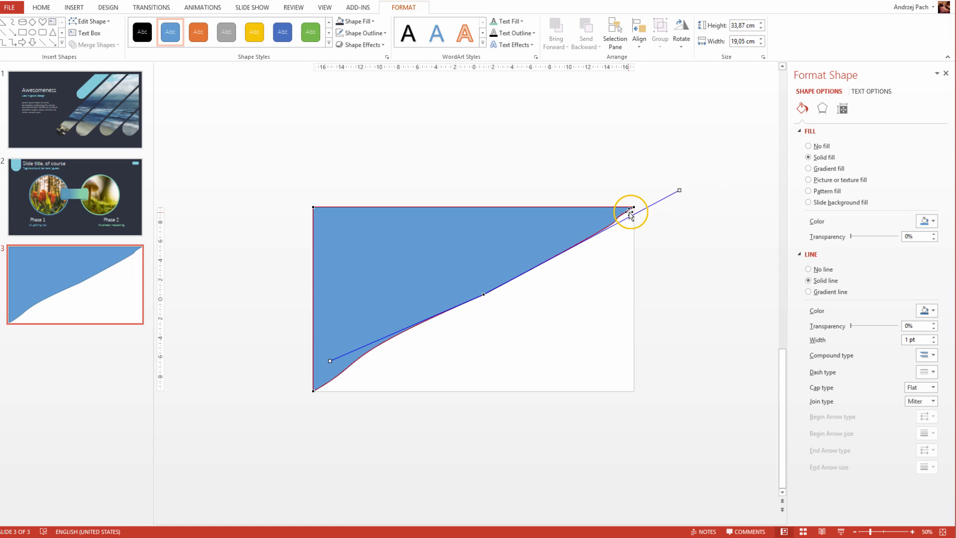
pyautogui.click(633, 206)
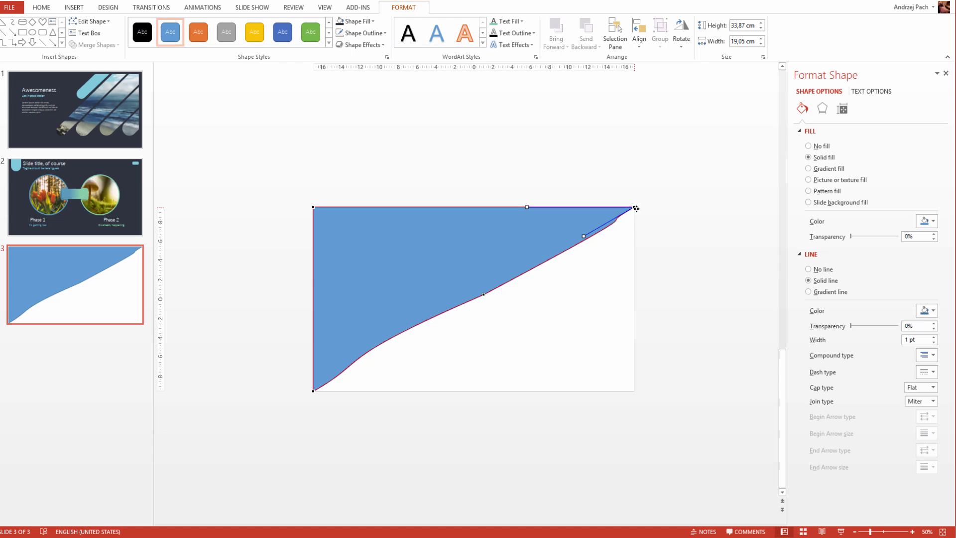
pyautogui.moveTo(586, 237); pyautogui.dragTo(566, 255)
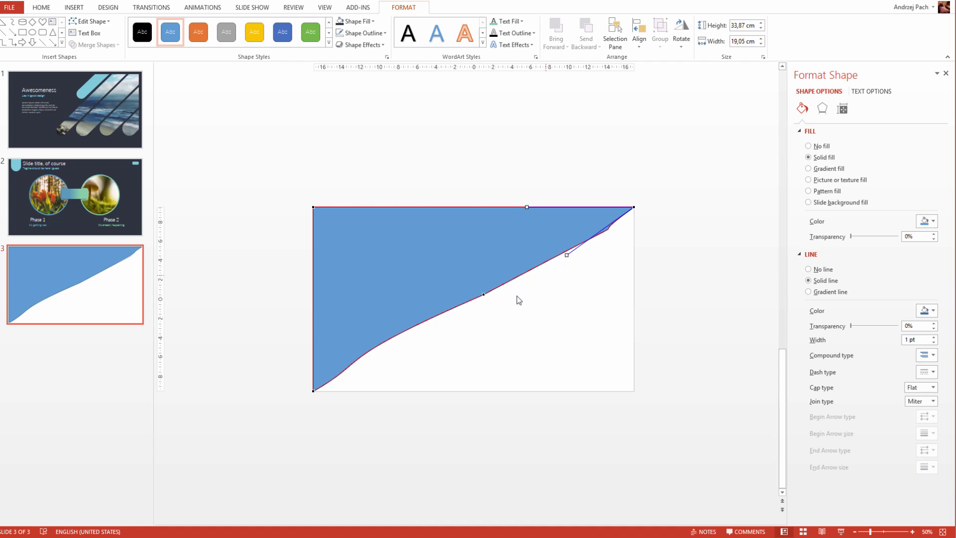
pyautogui.click(484, 296)
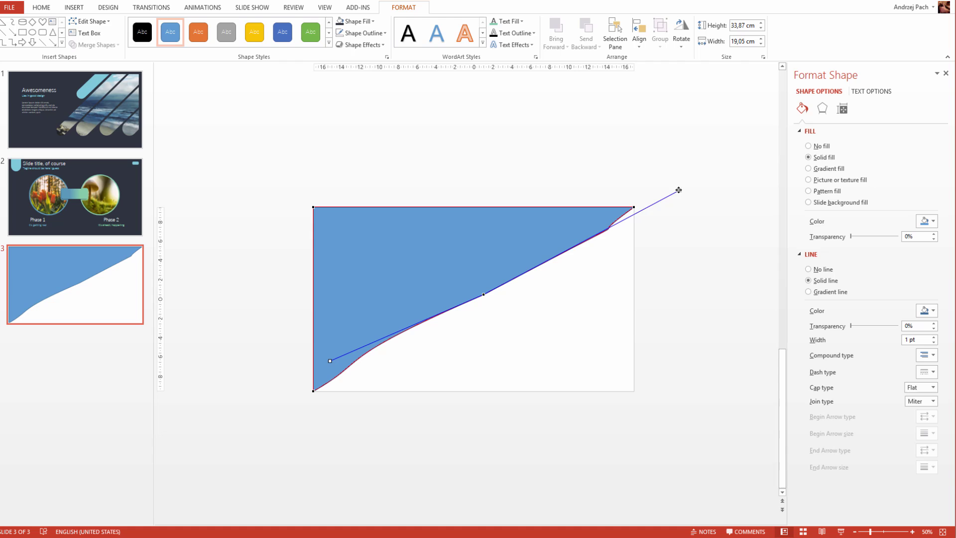
pyautogui.moveTo(679, 190); pyautogui.dragTo(588, 245)
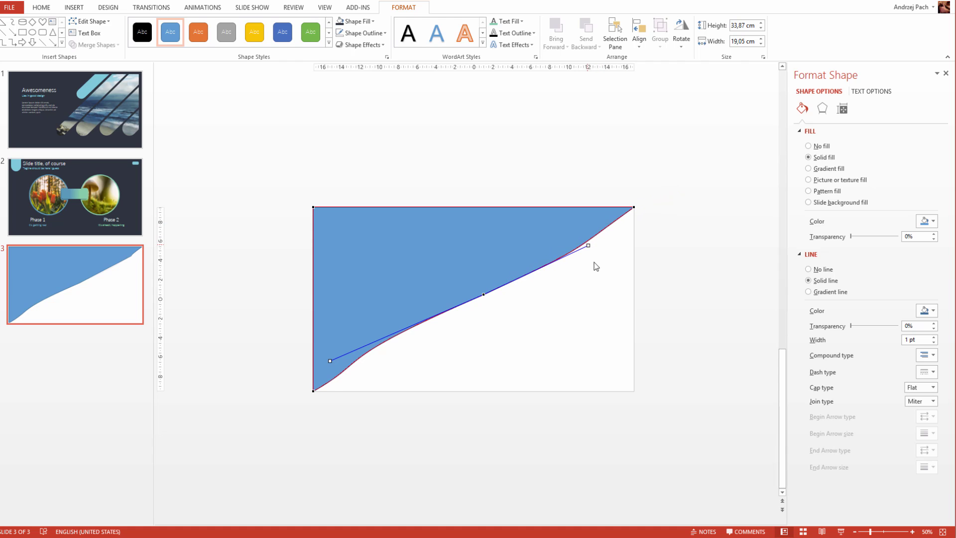
pyautogui.click(314, 391)
pyautogui.moveTo(371, 359); pyautogui.dragTo(391, 339)
pyautogui.click(534, 381)
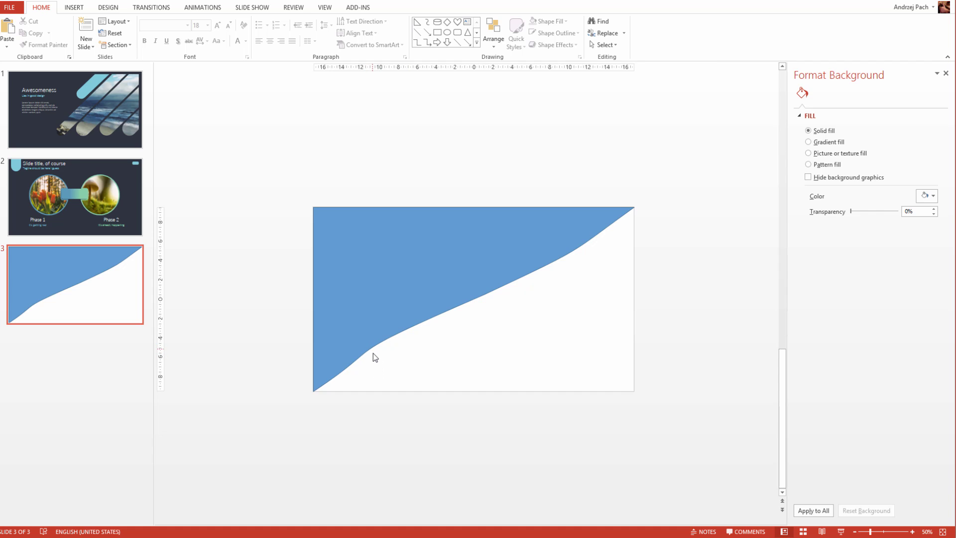
# - Fill the curved shape with the dark navy sampled from slide 2's thumbnail
pyautogui.click(408, 267)
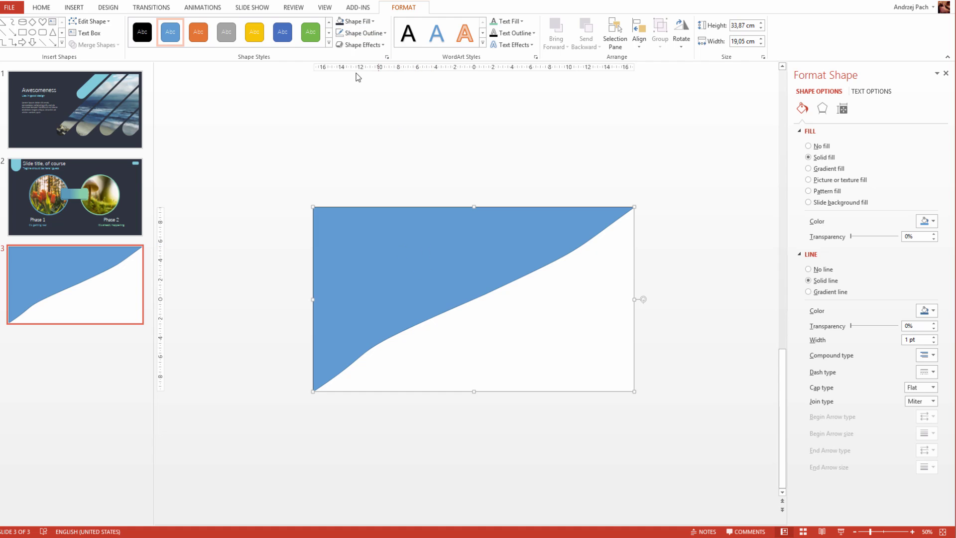
pyautogui.click(355, 20)
pyautogui.click(378, 159)
pyautogui.click(75, 171)
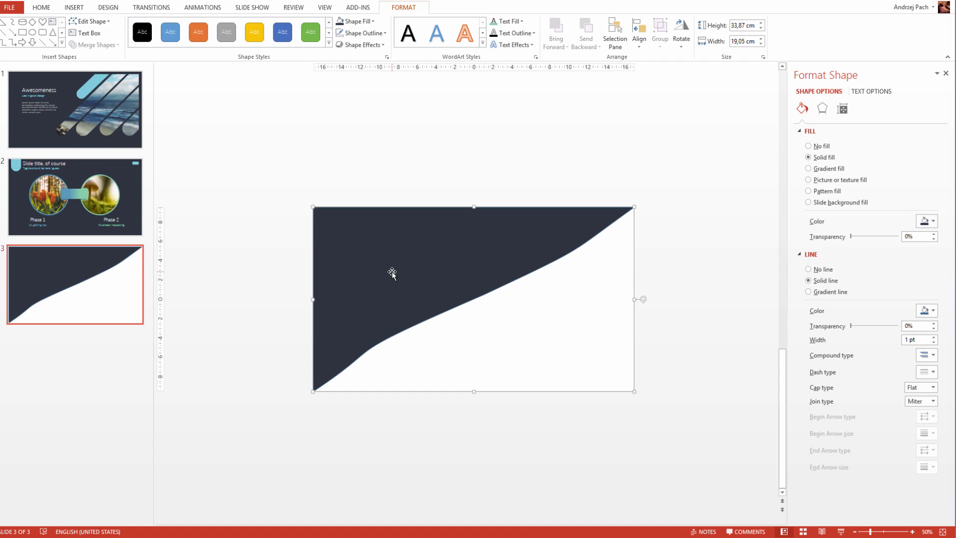
pyautogui.click(286, 322)
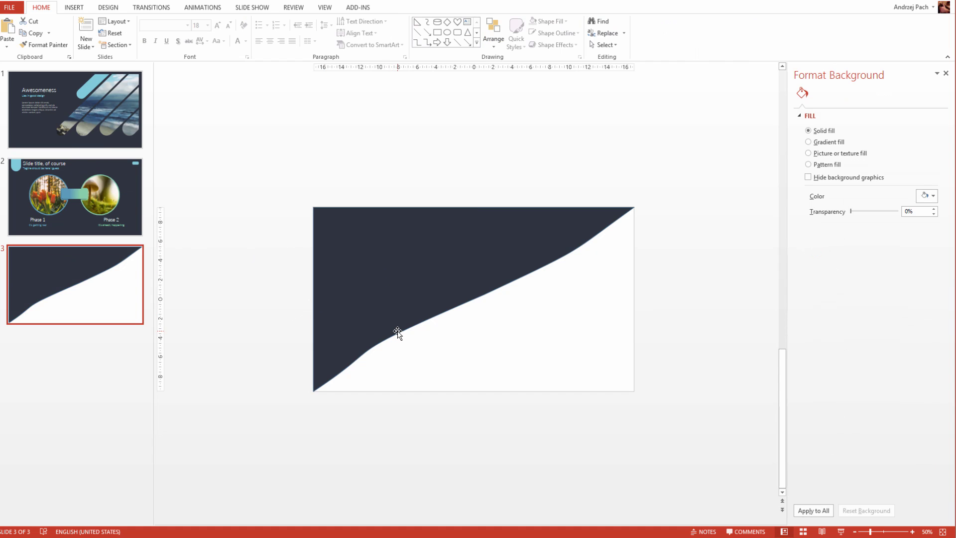
# - Paste four copies of slide 2's Phase 1 label and caption around slide 3's dark area
pyautogui.click(74, 197)
pyautogui.click(384, 354)
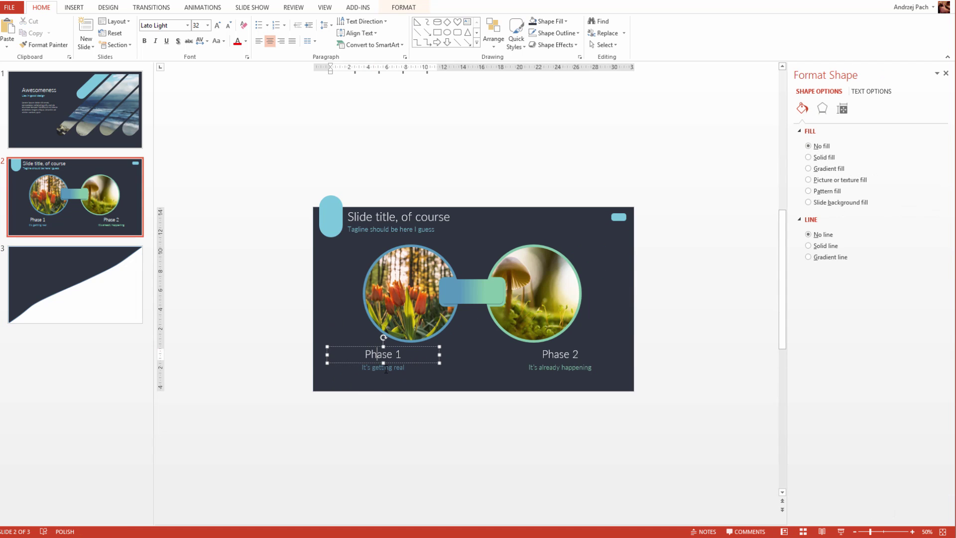
pyautogui.click(85, 288)
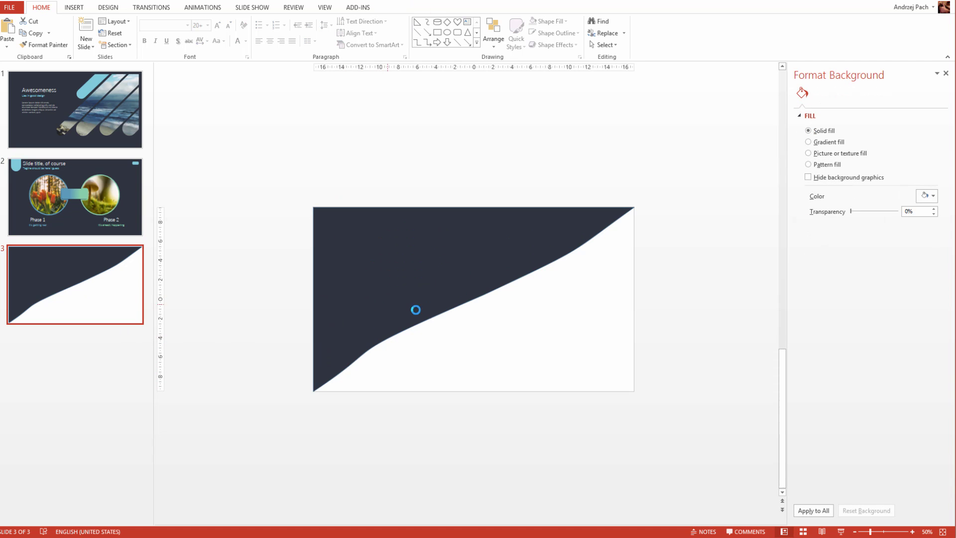
pyautogui.hotkey('ctrl', 'v')
pyautogui.moveTo(407, 324); pyautogui.dragTo(380, 299)
pyautogui.hotkey('ctrl', 'v')
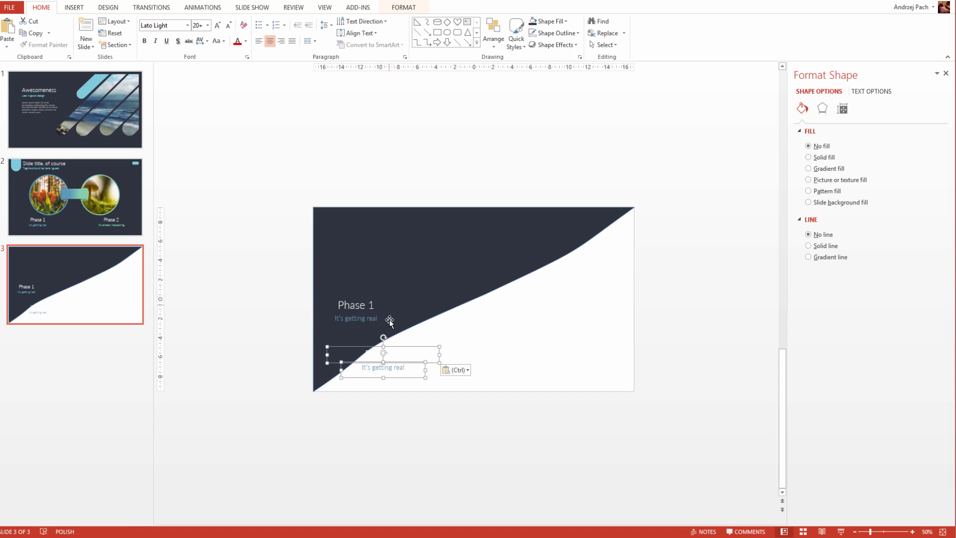
pyautogui.moveTo(405, 336); pyautogui.dragTo(513, 217)
pyautogui.hotkey('ctrl', 'v')
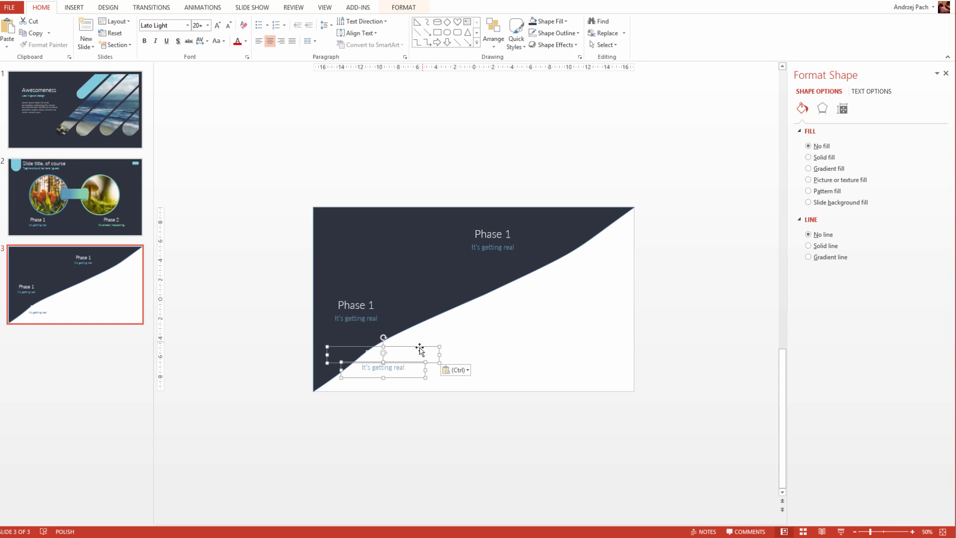
pyautogui.moveTo(448, 345); pyautogui.dragTo(504, 354)
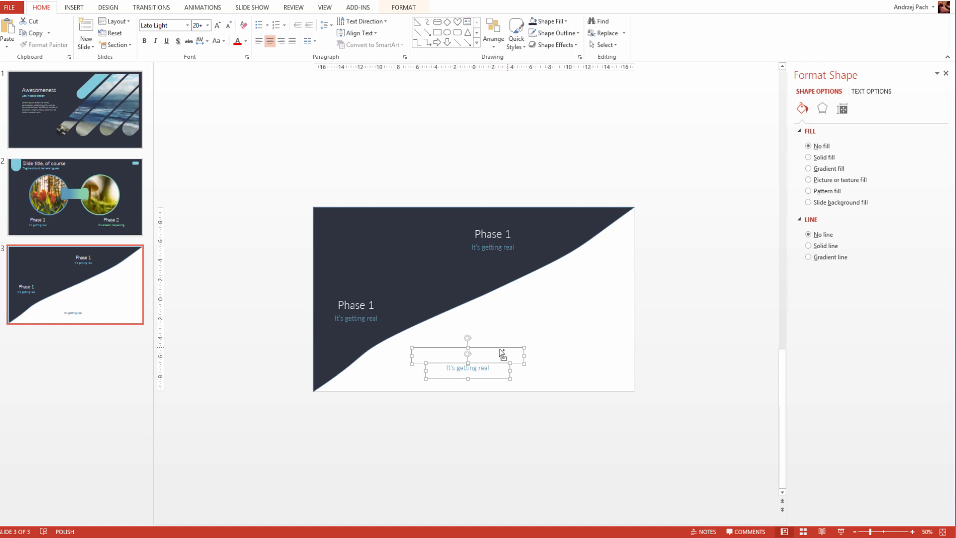
pyautogui.hotkey('ctrl', 'v')
pyautogui.moveTo(402, 351); pyautogui.dragTo(574, 298)
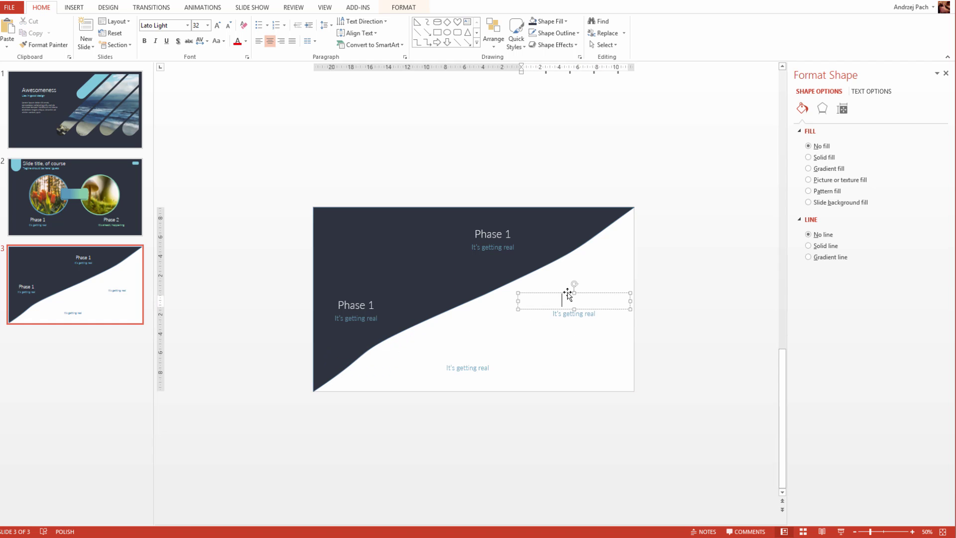
# - Make the hidden label titles visible with a text colour sampled from the slide
pyautogui.keyDown('shift'); pyautogui.click(469, 351); pyautogui.keyUp('shift')
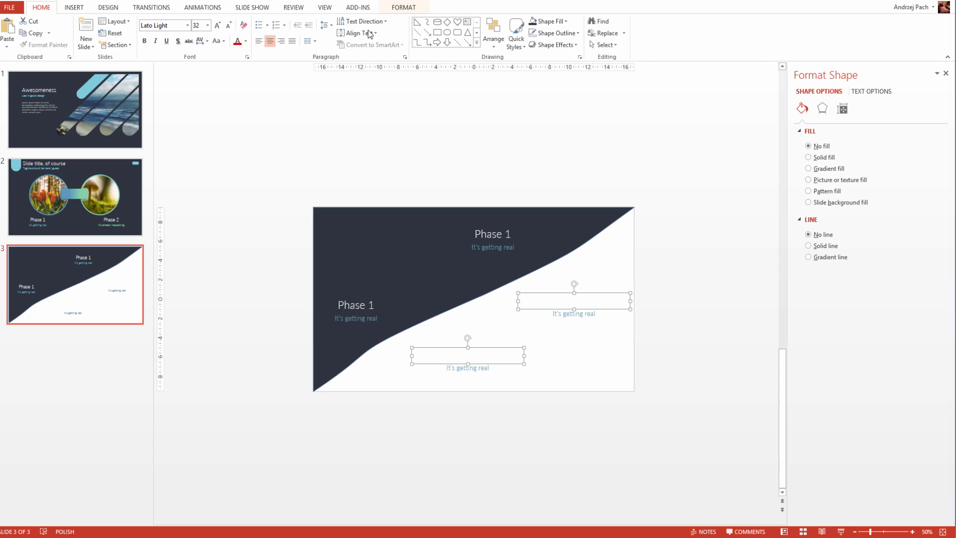
pyautogui.click(404, 6)
pyautogui.click(373, 21)
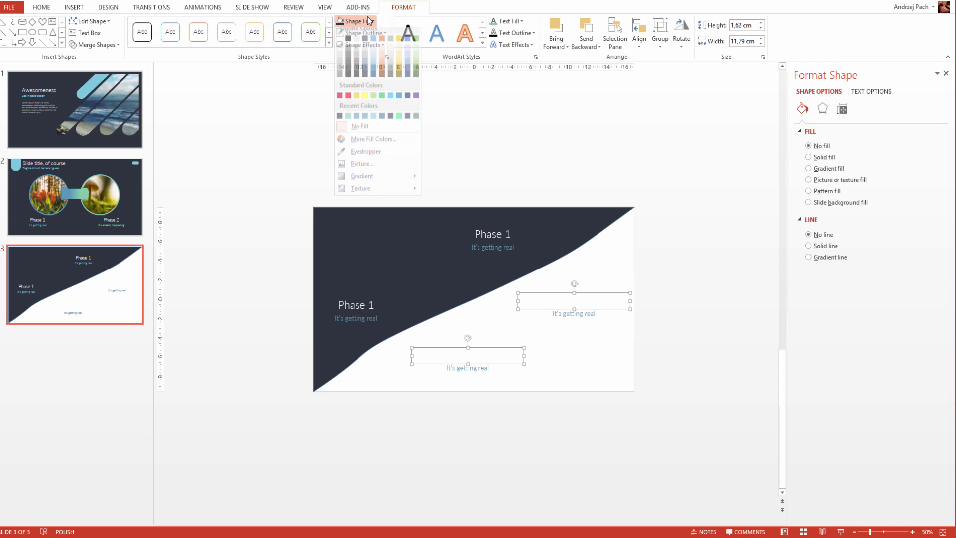
pyautogui.press('Escape')
pyautogui.click(520, 21)
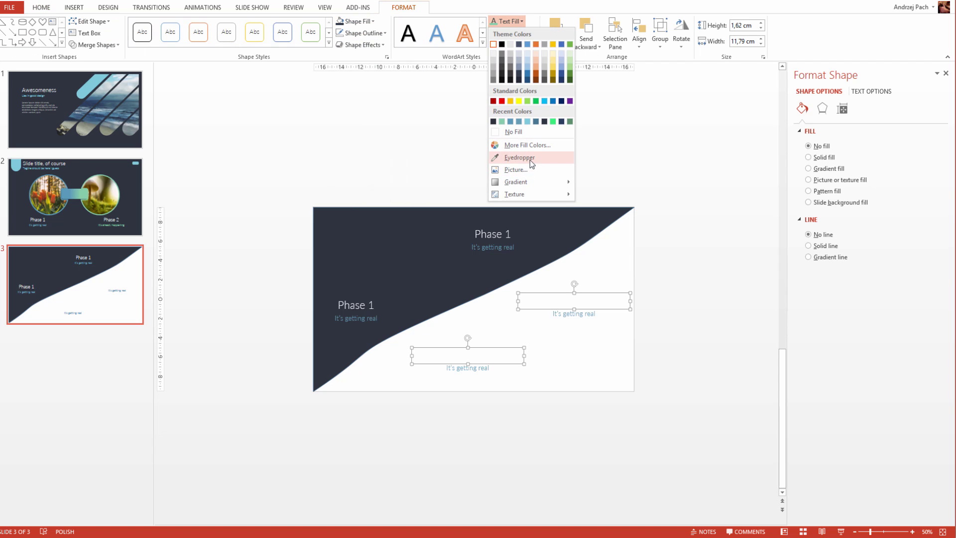
pyautogui.click(530, 159)
pyautogui.click(435, 241)
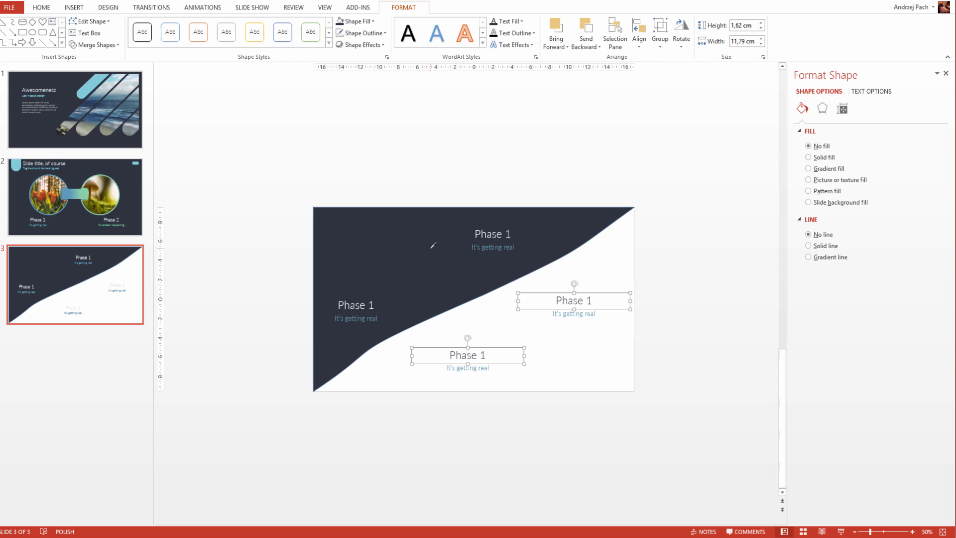
# - Rename the left label's title to 'Step 3'
pyautogui.click(487, 356)
pyautogui.hotkey('ctrl', 'a')
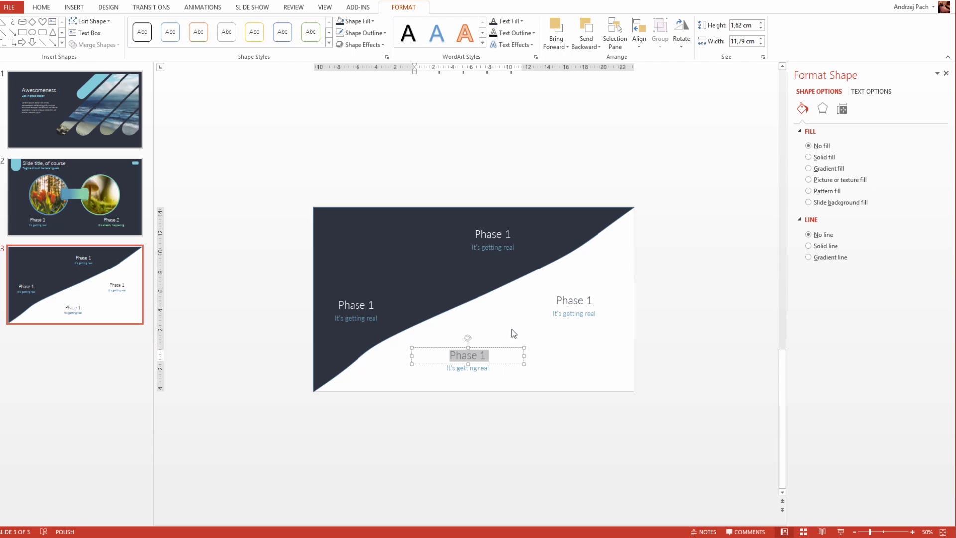
pyautogui.click(387, 310)
pyautogui.hotkey('ctrl', 'a')
pyautogui.write('Step')
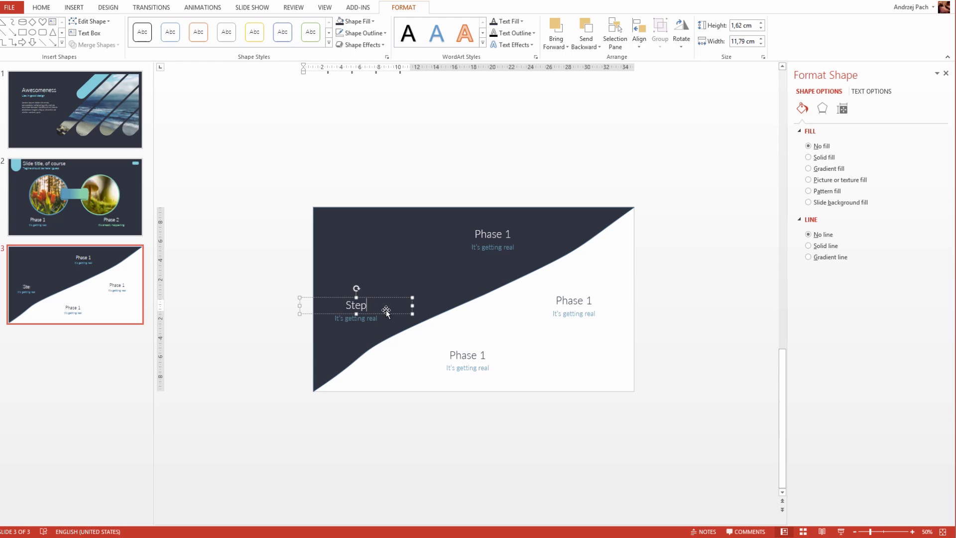
pyautogui.write(' 3')
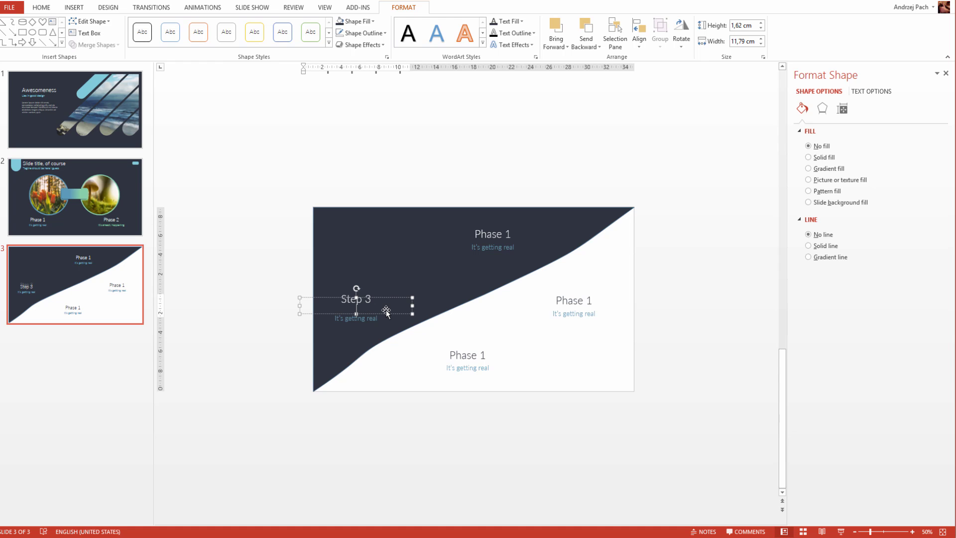
pyautogui.click(454, 353)
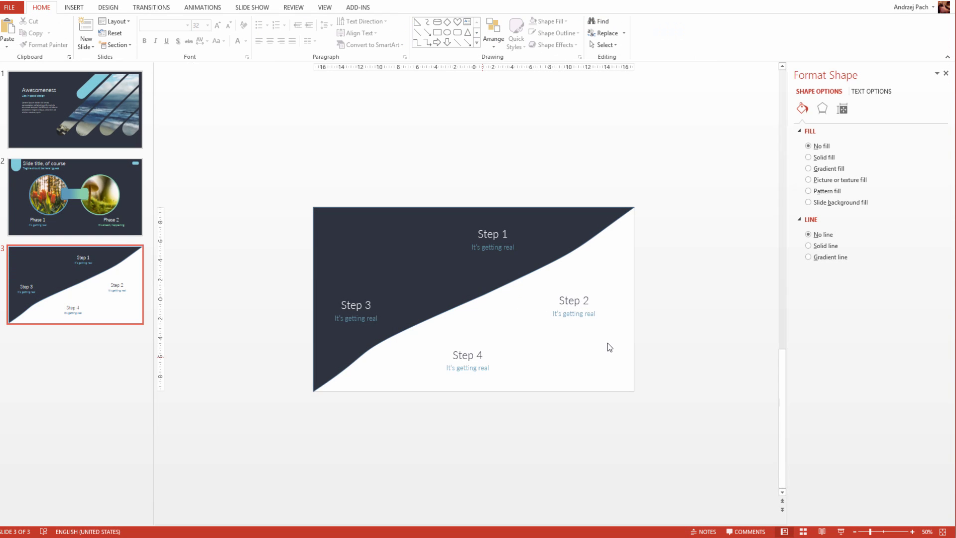
# - Draw a small oval circle on the diagonal edge just below the Step 3 label
pyautogui.click(610, 347)
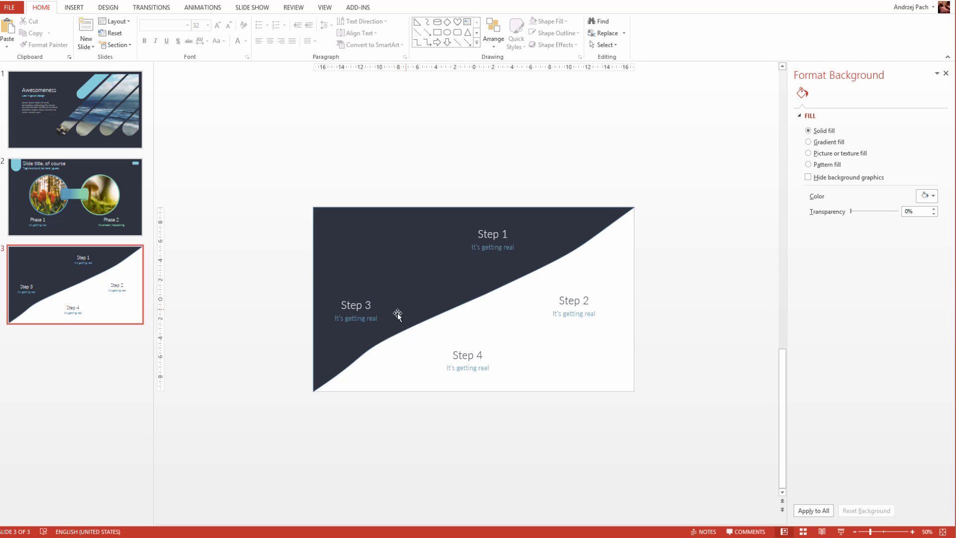
pyautogui.click(86, 7)
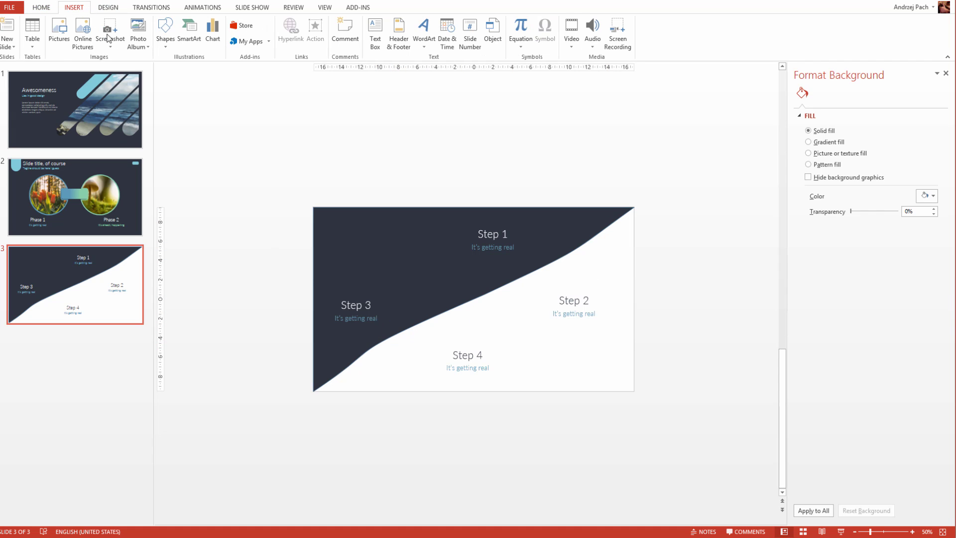
pyautogui.click(166, 31)
pyautogui.click(180, 145)
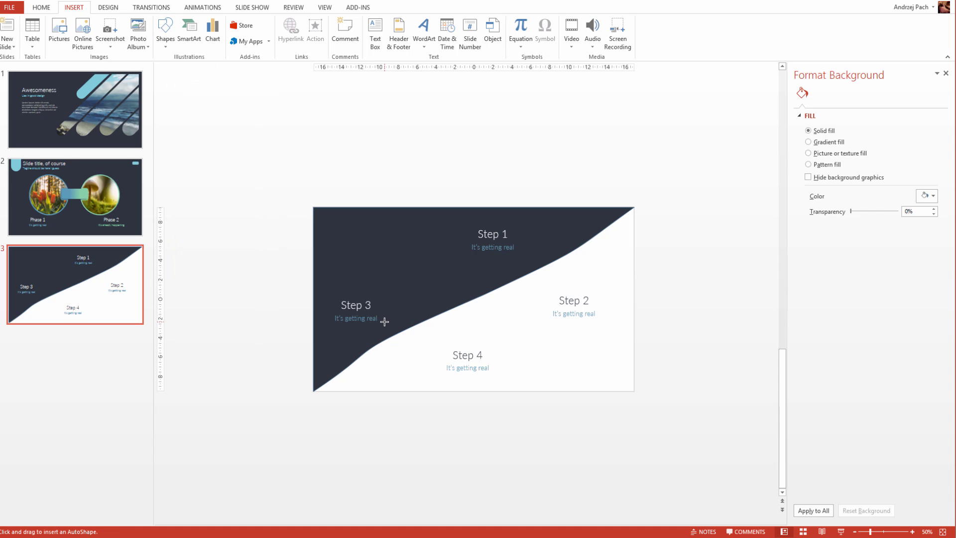
pyautogui.moveTo(398, 337)
pyautogui.mouseDown()
pyautogui.moveTo(409, 344)
pyautogui.moveTo(381, 344)
pyautogui.mouseUp()
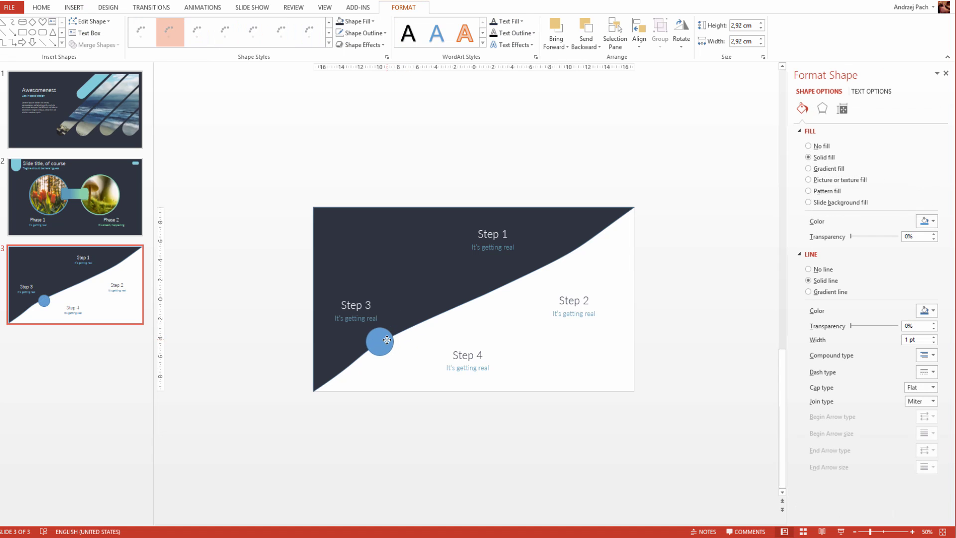
# - Fill the circle white and give it a 3 pt outline in the slide's navy
pyautogui.click(356, 21)
pyautogui.click(341, 45)
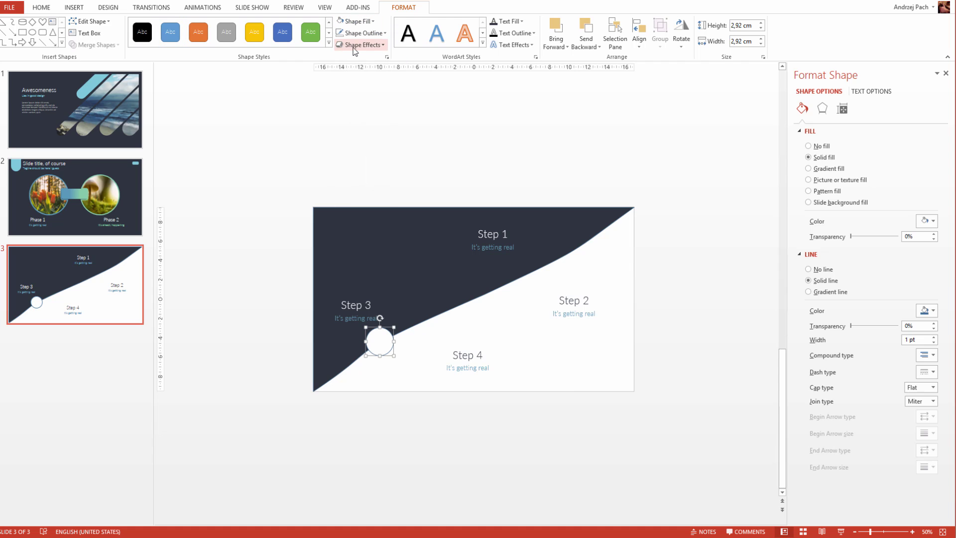
pyautogui.click(362, 33)
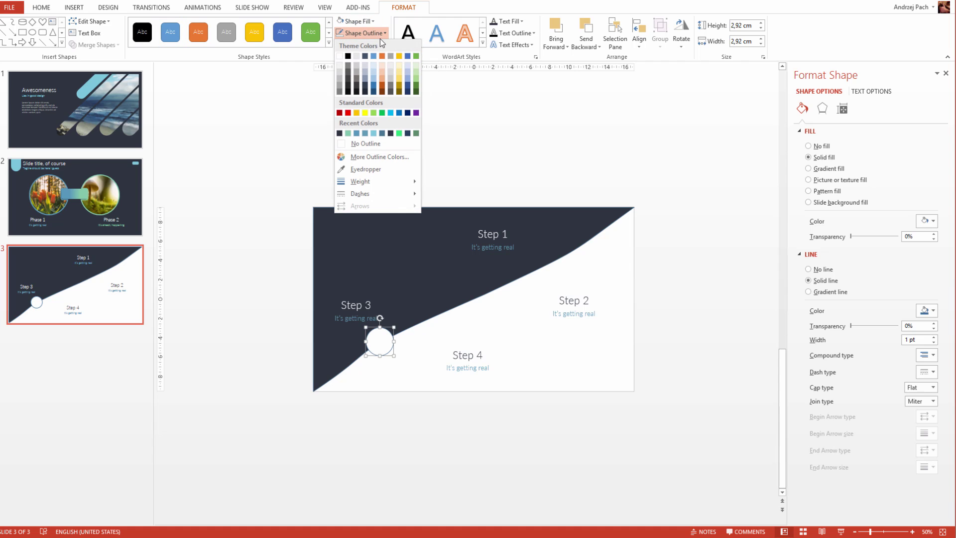
pyautogui.click(398, 171)
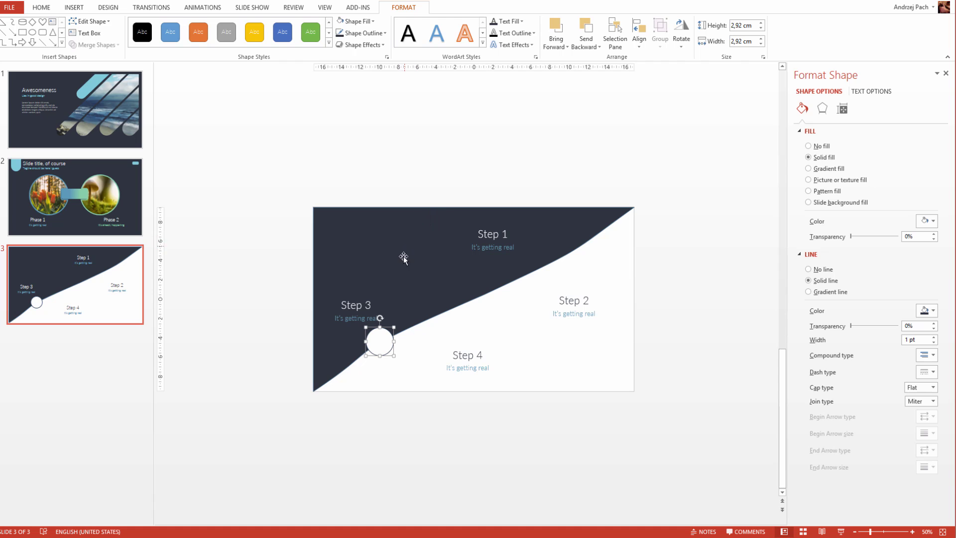
pyautogui.click(363, 33)
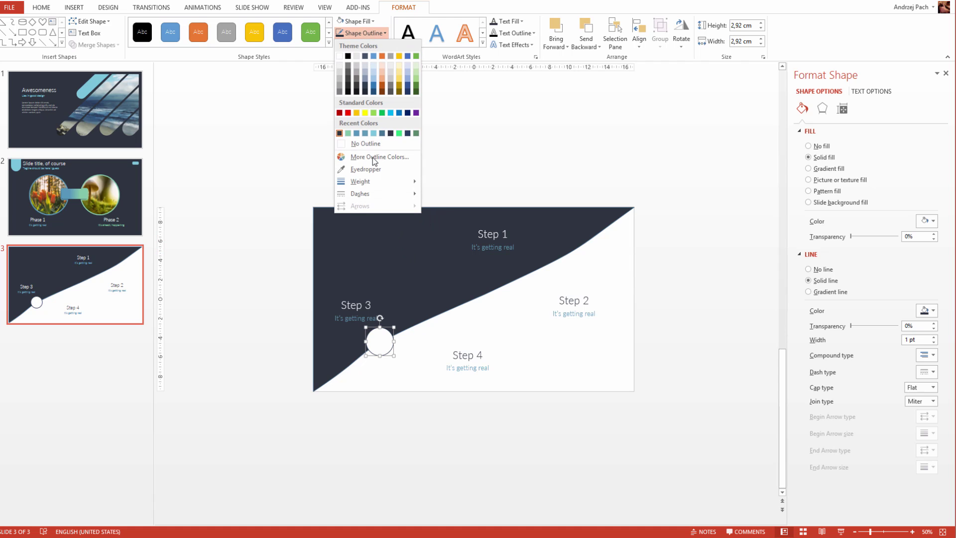
pyautogui.moveTo(413, 188)
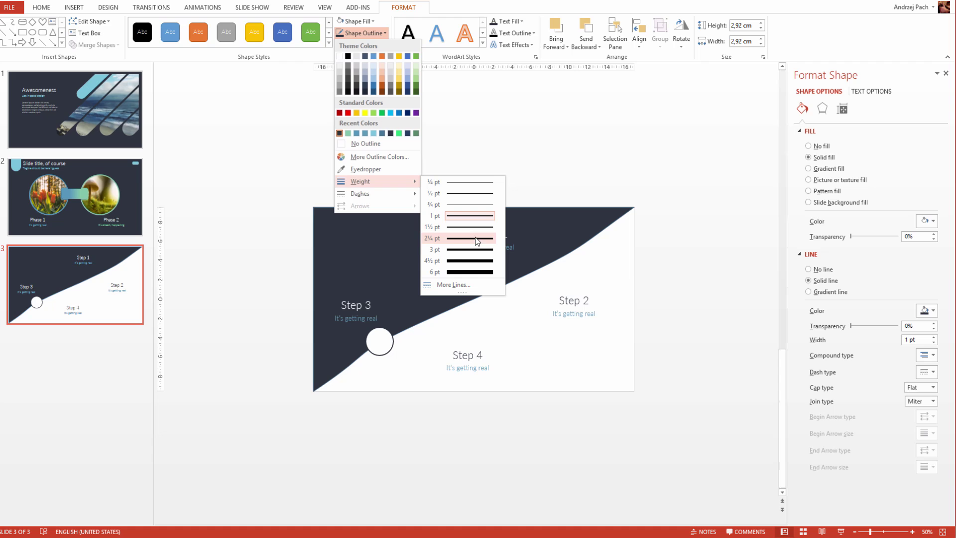
pyautogui.click(480, 253)
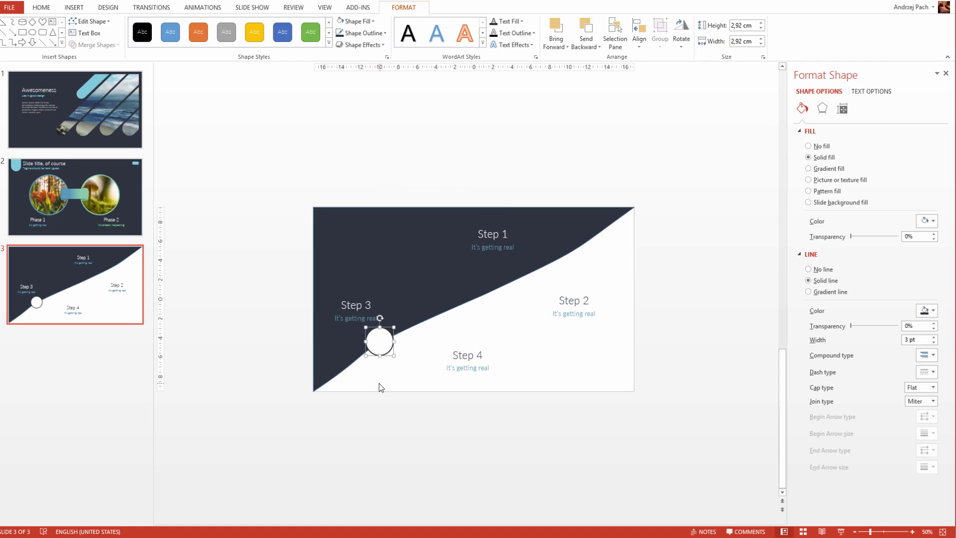
# - Copy the white circle and spread the copies up the curved diagonal edge
pyautogui.moveTo(374, 341); pyautogui.dragTo(442, 308)
pyautogui.hotkey('ctrl', 'c')
pyautogui.hotkey('ctrl', 'v')
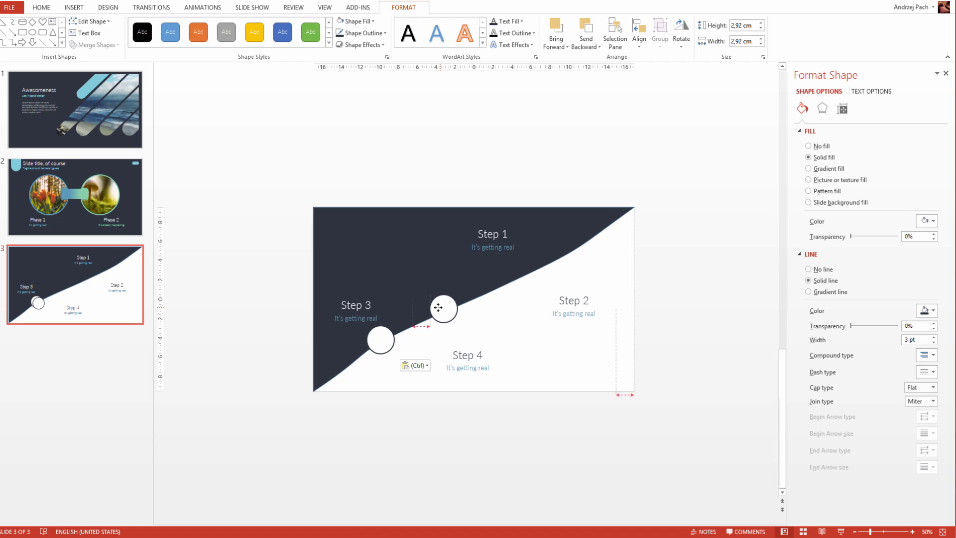
pyautogui.hotkey('ctrl', 'v')
pyautogui.moveTo(386, 345); pyautogui.dragTo(510, 282)
pyautogui.hotkey('ctrl', 'v')
pyautogui.moveTo(392, 350); pyautogui.dragTo(586, 253)
# - Move the Step 1, Step 2, Step 3 and Step 4 labels beside their circles
pyautogui.click(487, 229)
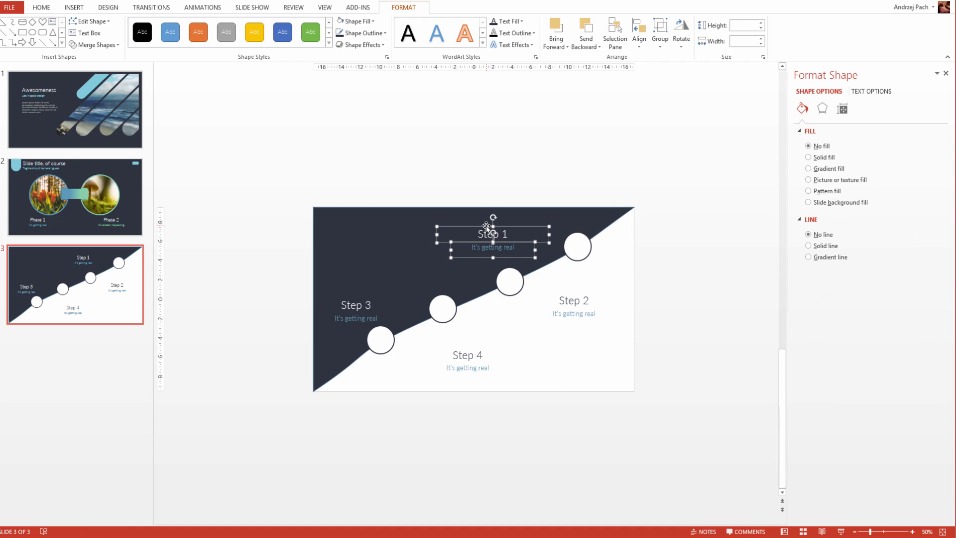
pyautogui.moveTo(487, 229); pyautogui.dragTo(523, 224)
pyautogui.click(574, 304)
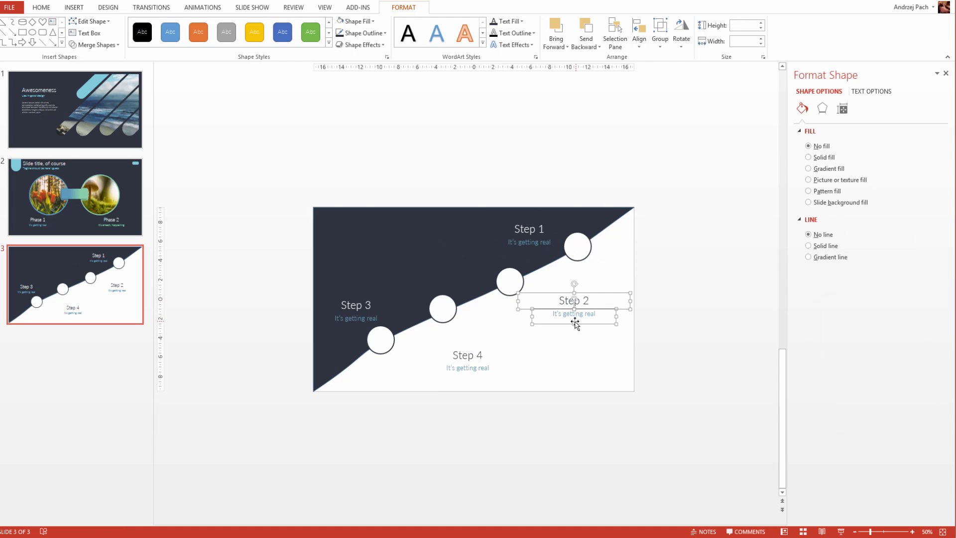
pyautogui.moveTo(573, 315); pyautogui.dragTo(552, 321)
pyautogui.click(371, 294)
pyautogui.moveTo(370, 294); pyautogui.dragTo(413, 249)
pyautogui.click(463, 355)
pyautogui.keyDown('shift'); pyautogui.click(469, 367); pyautogui.keyUp('shift')
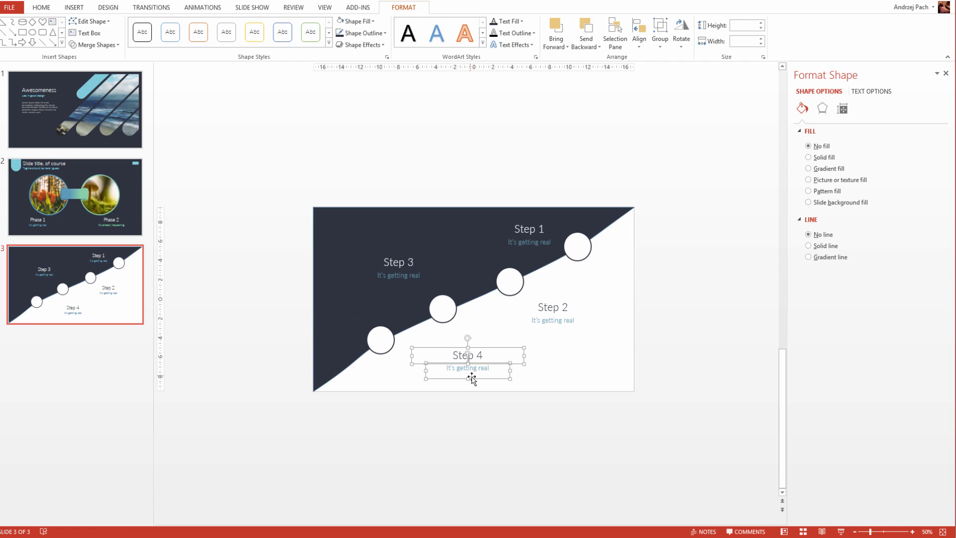
pyautogui.moveTo(477, 379); pyautogui.dragTo(451, 380)
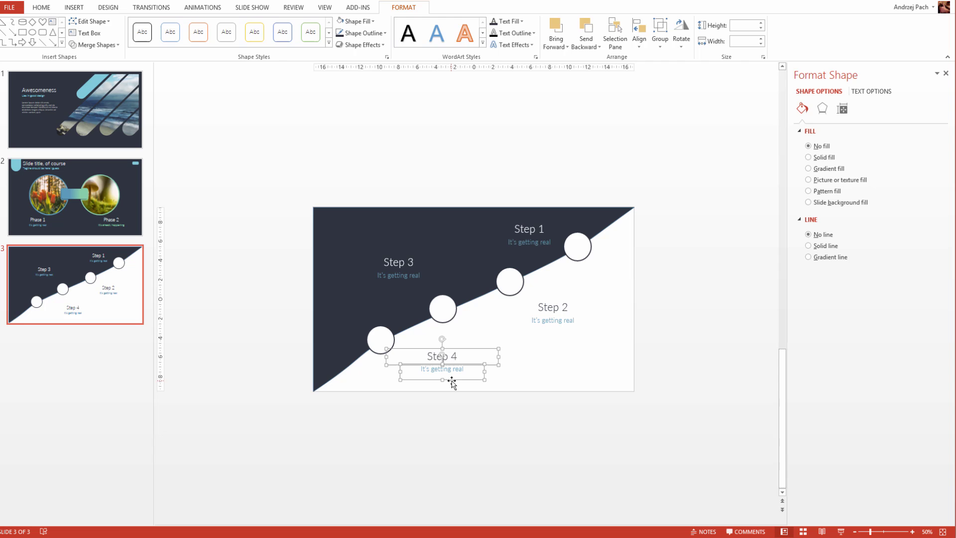
pyautogui.click(527, 414)
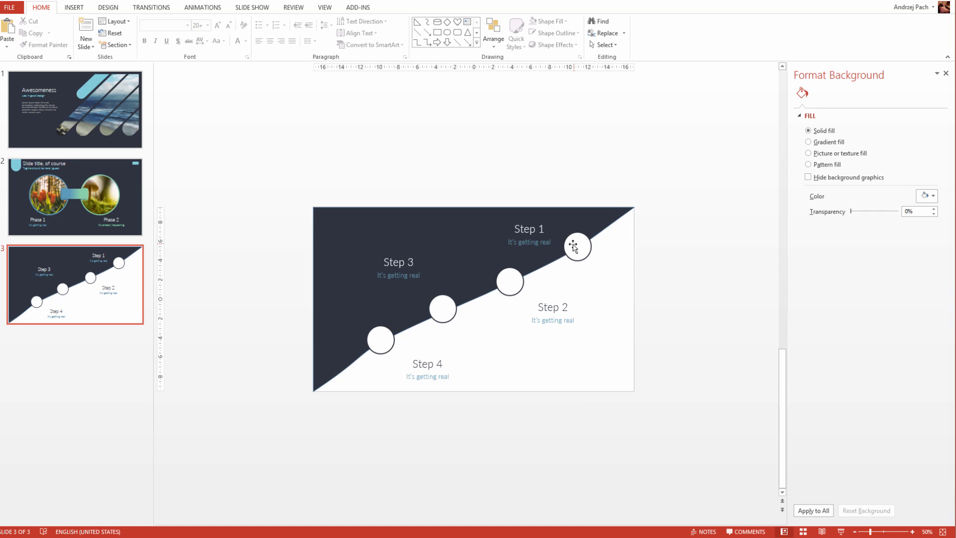
# - Colour the Step 1 subtitle red, then resample its colour from the slide to match
pyautogui.click(543, 245)
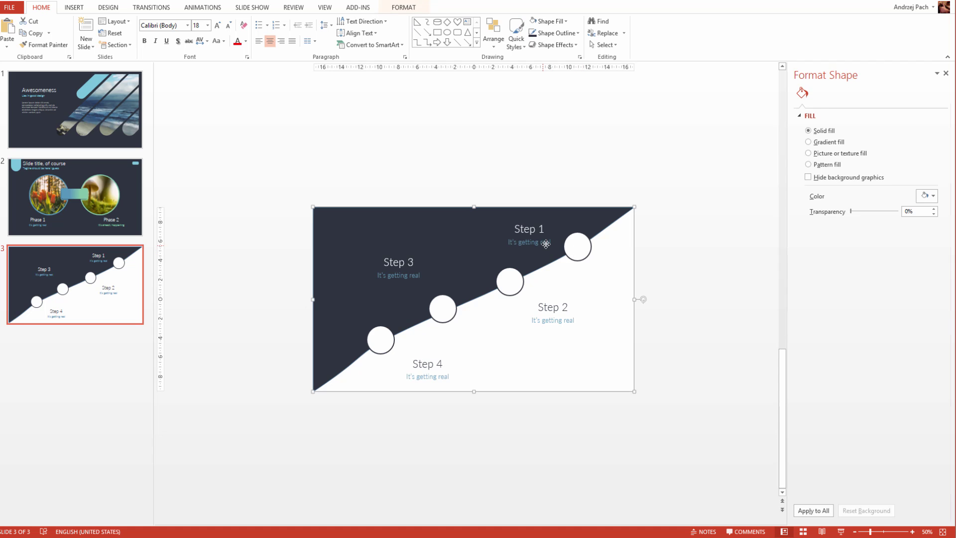
pyautogui.click(497, 237)
pyautogui.click(237, 42)
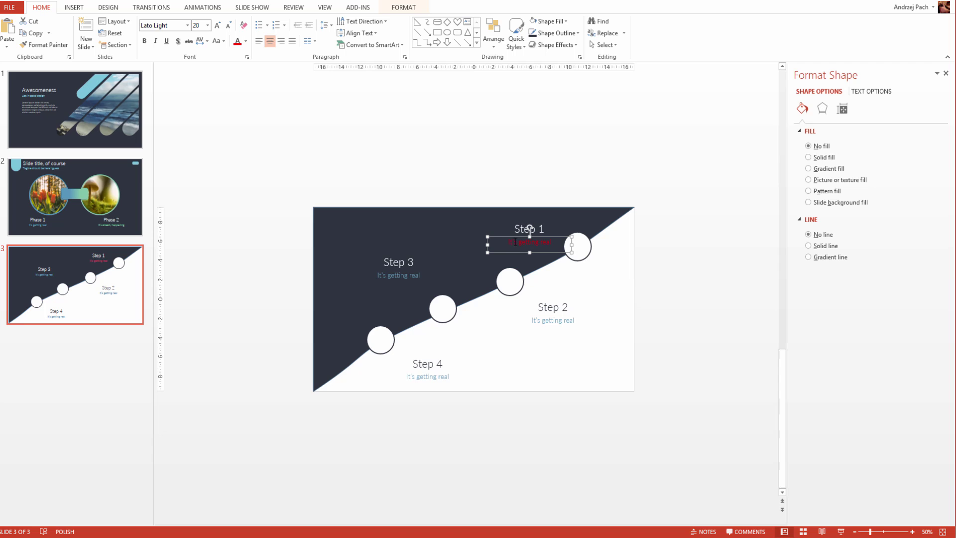
pyautogui.click(246, 41)
pyautogui.click(264, 166)
pyautogui.click(579, 244)
pyautogui.click(570, 186)
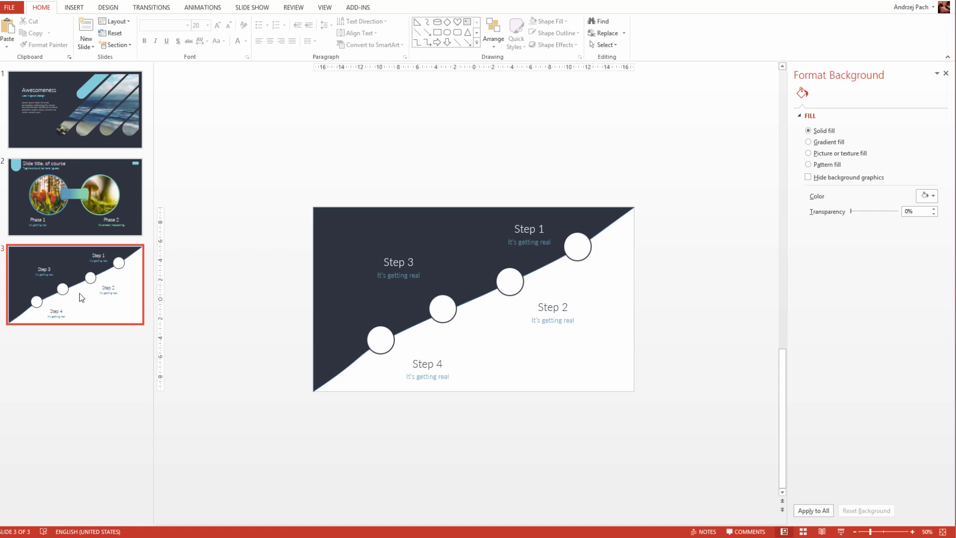
# - Insert a new blank slide 4 at the end of the deck, then reselect the slide 3 Step slide
pyautogui.rightClick(43, 362)
pyautogui.click(93, 340)
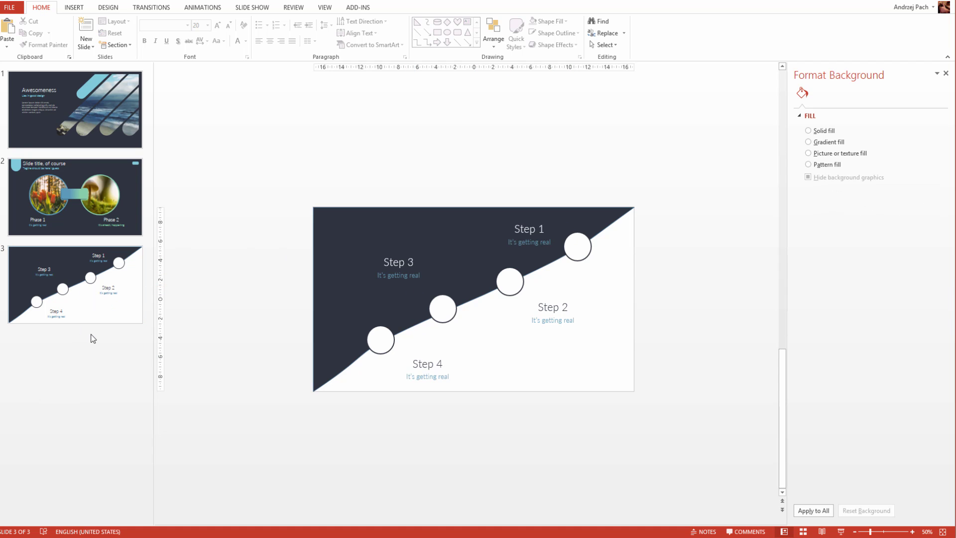
pyautogui.rightClick(69, 358)
pyautogui.click(101, 394)
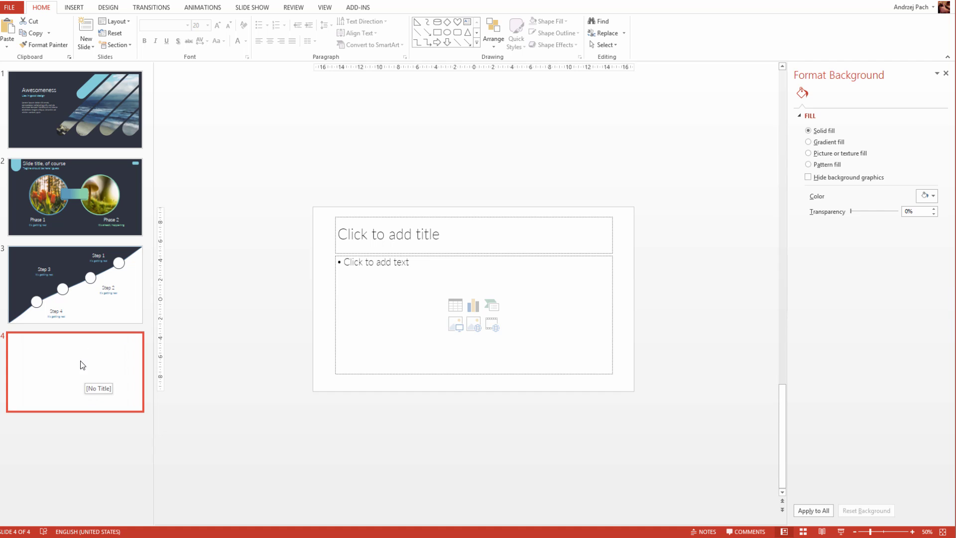
pyautogui.click(85, 202)
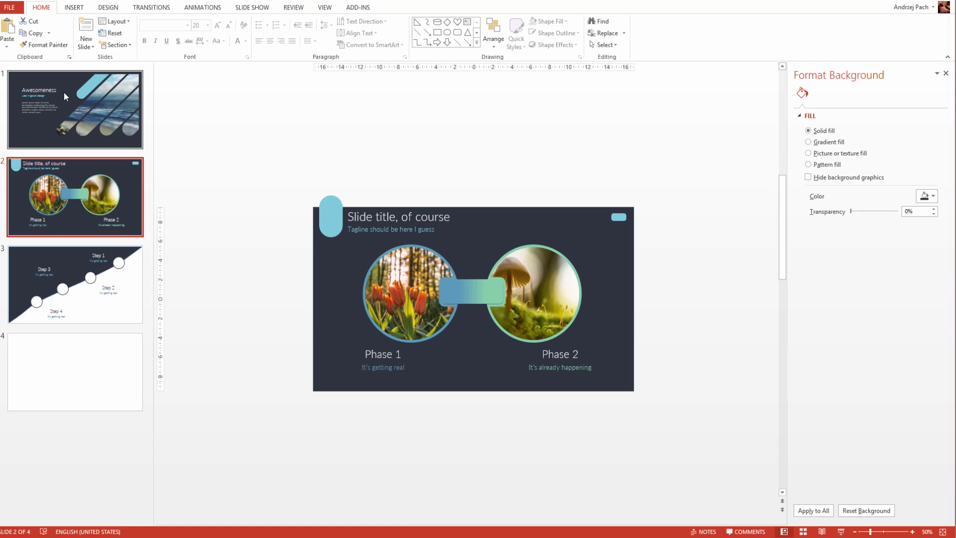
pyautogui.click(91, 285)
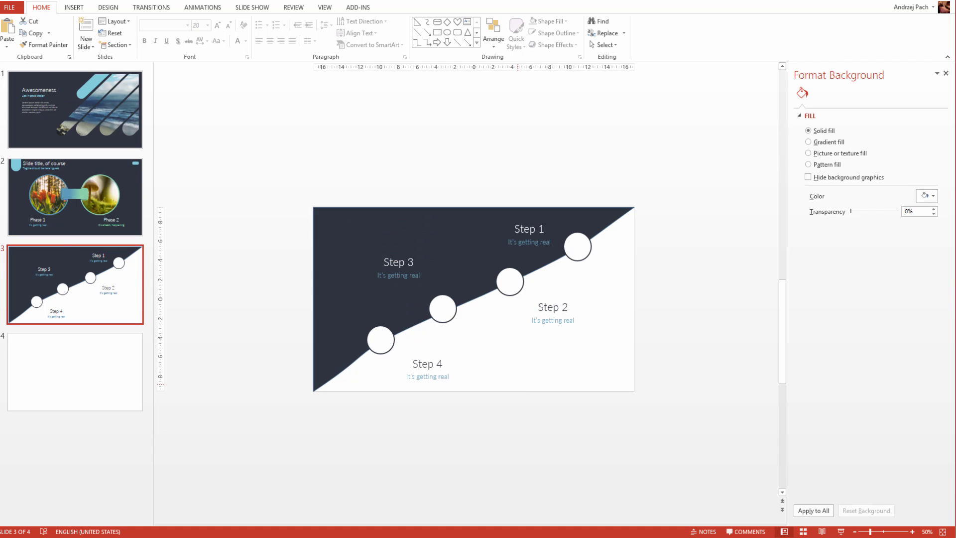